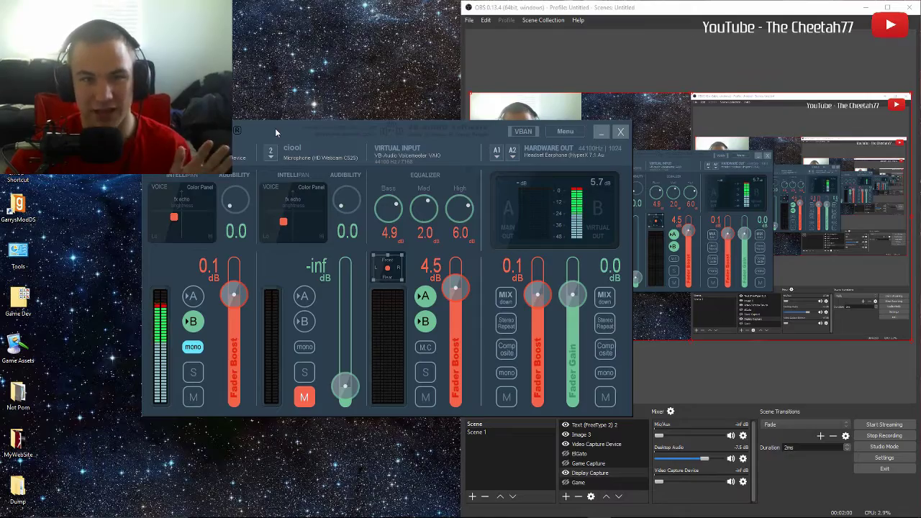
Move the VoiceMeeter mixer window aside and bring up the web browser on Google.
{"action": "mouse_move", "coordinate": [275, 127]}
{"action": "left_mouse_down"}
{"action": "mouse_move", "coordinate": [315, 94]}
{"action": "mouse_move", "coordinate": [297, 111]}
{"action": "mouse_move", "coordinate": [297, 93]}
{"action": "mouse_move", "coordinate": [306, 119]}
{"action": "mouse_move", "coordinate": [296, 84]}
{"action": "mouse_move", "coordinate": [311, 106]}
{"action": "mouse_move", "coordinate": [326, 92]}
{"action": "mouse_move", "coordinate": [281, 121]}
{"action": "left_mouse_up"}
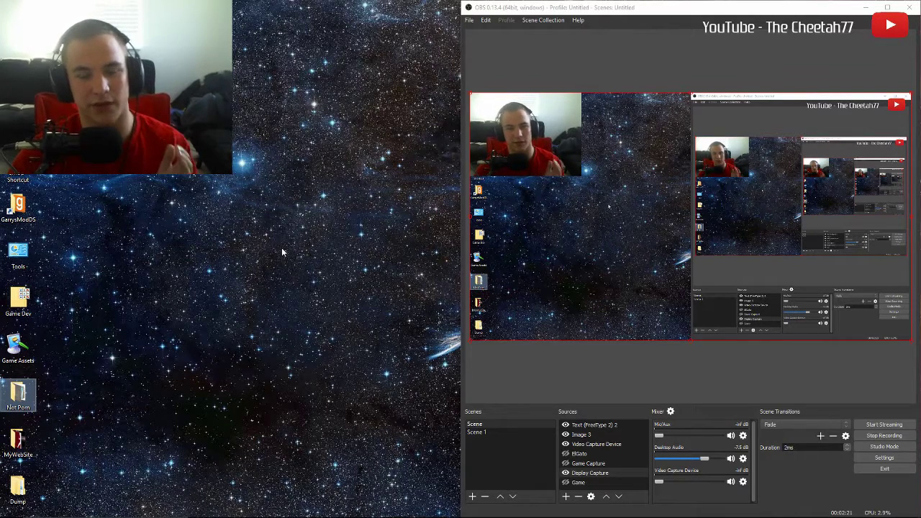
{"action": "mouse_move", "coordinate": [238, 514]}
{"action": "left_click", "coordinate": [300, 509]}
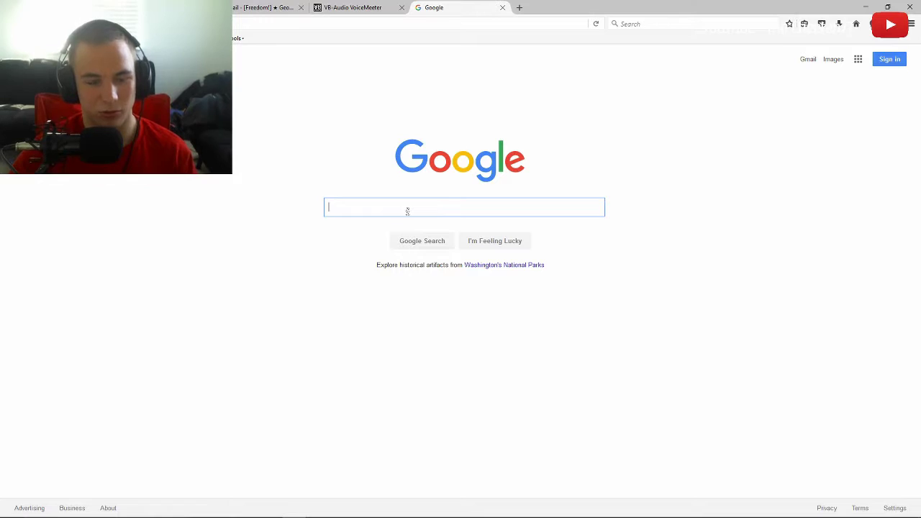
Search Google for 'voicemeeter' and open the VB-Audio Voicemeeter Banana product page.
{"action": "type", "text": "voicemet"}
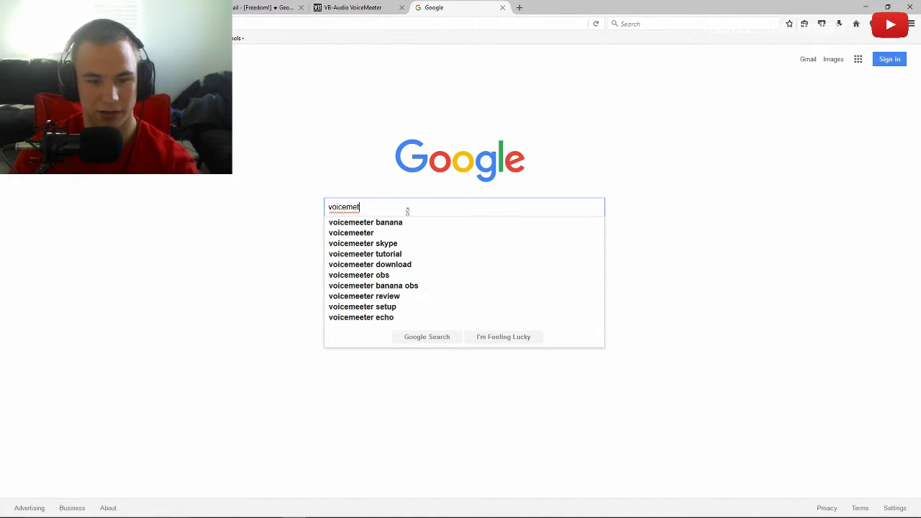
{"action": "key", "text": "Down"}
{"action": "key", "text": "Down"}
{"action": "key", "text": "Return"}
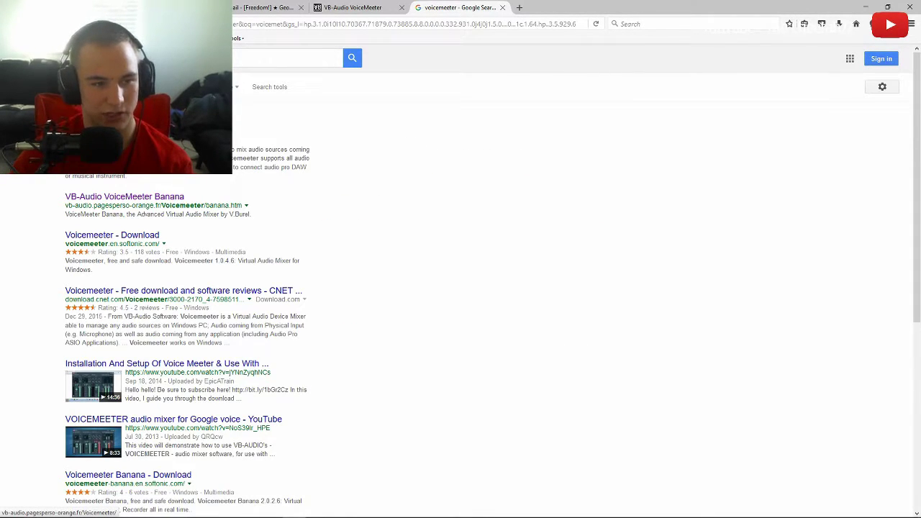
{"action": "left_click", "coordinate": [107, 131]}
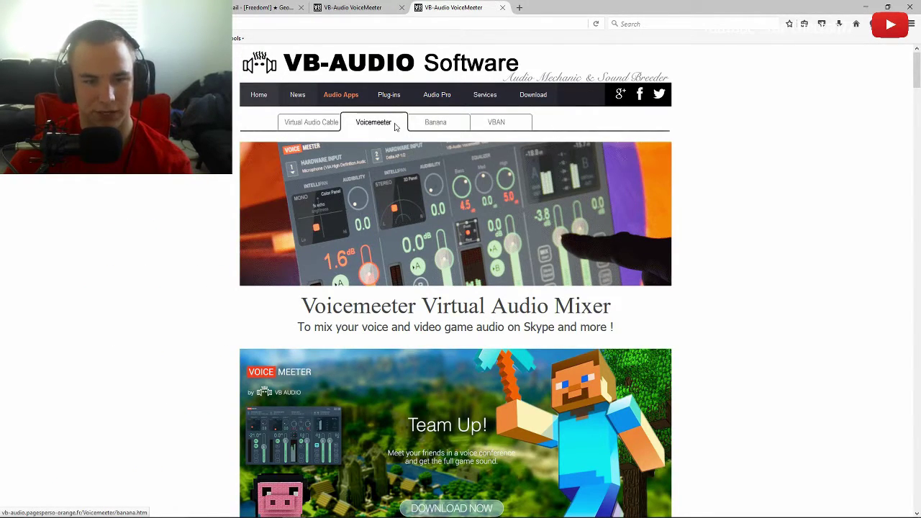
{"action": "left_click", "coordinate": [440, 123]}
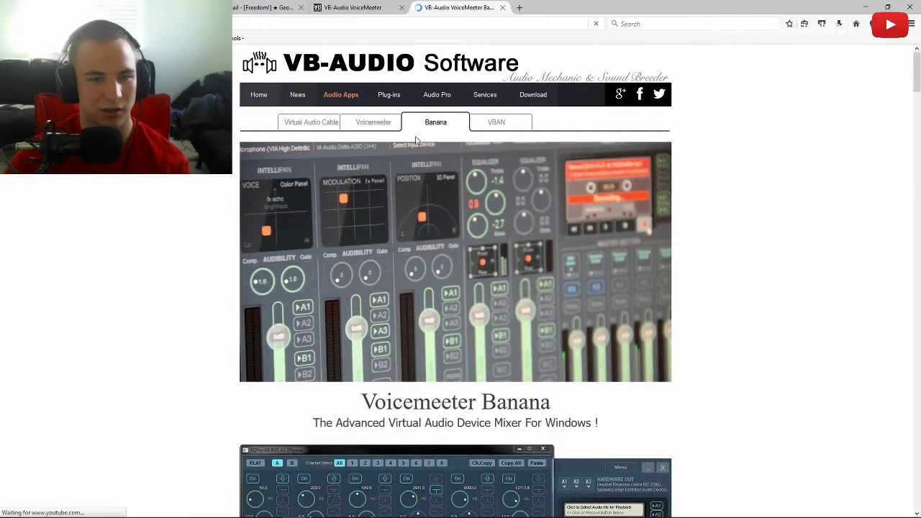
Download the Voicemeeter EXE installer from the standard Voicemeeter page's download section.
{"action": "scroll", "coordinate": [423, 165], "scroll_direction": "down", "scroll_amount": 3}
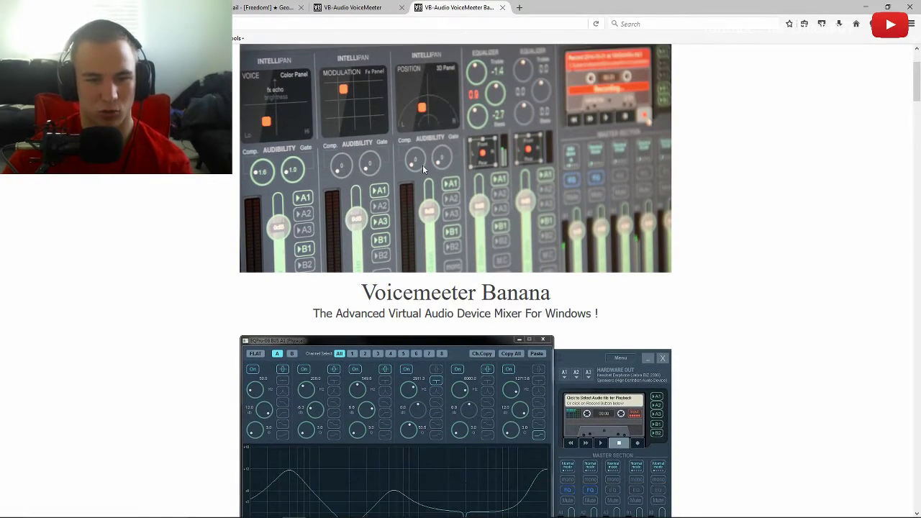
{"action": "scroll", "coordinate": [423, 165], "scroll_direction": "up", "scroll_amount": 3}
{"action": "left_click", "coordinate": [373, 122]}
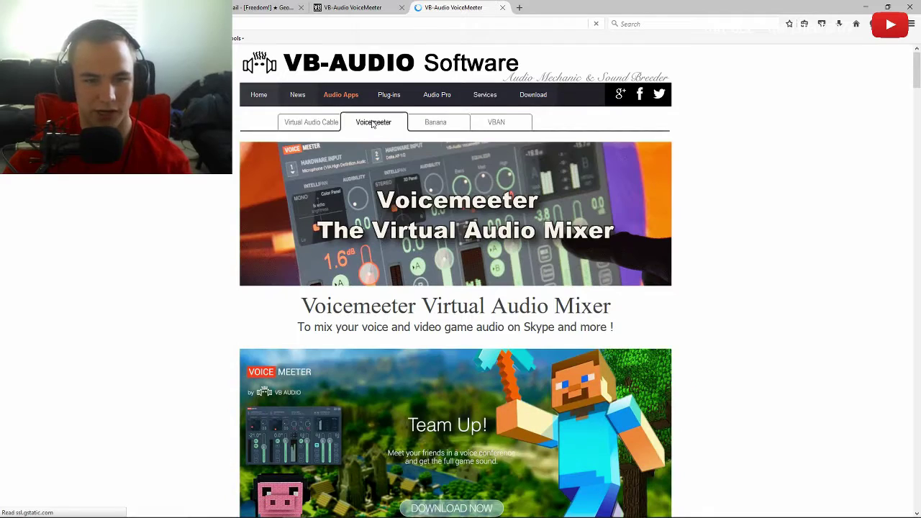
{"action": "scroll", "coordinate": [421, 198], "scroll_direction": "down", "scroll_amount": 3}
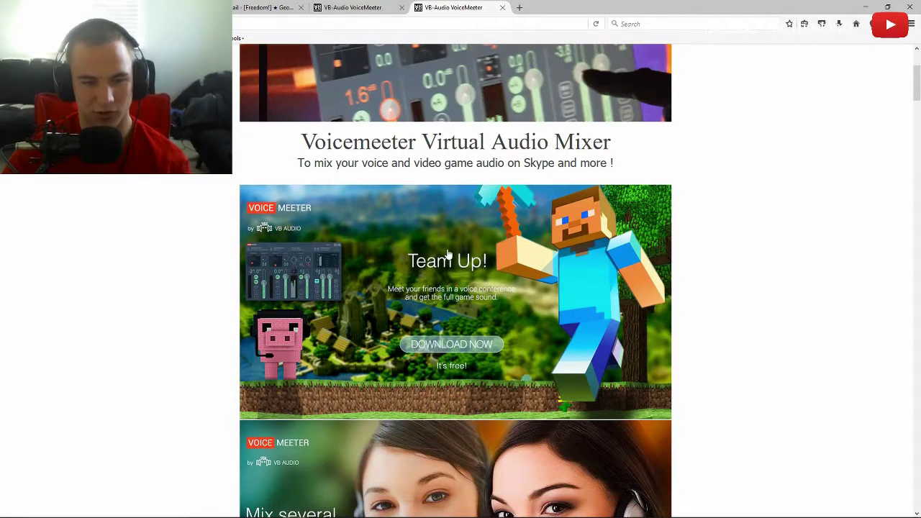
{"action": "scroll", "coordinate": [450, 259], "scroll_direction": "down", "scroll_amount": 1}
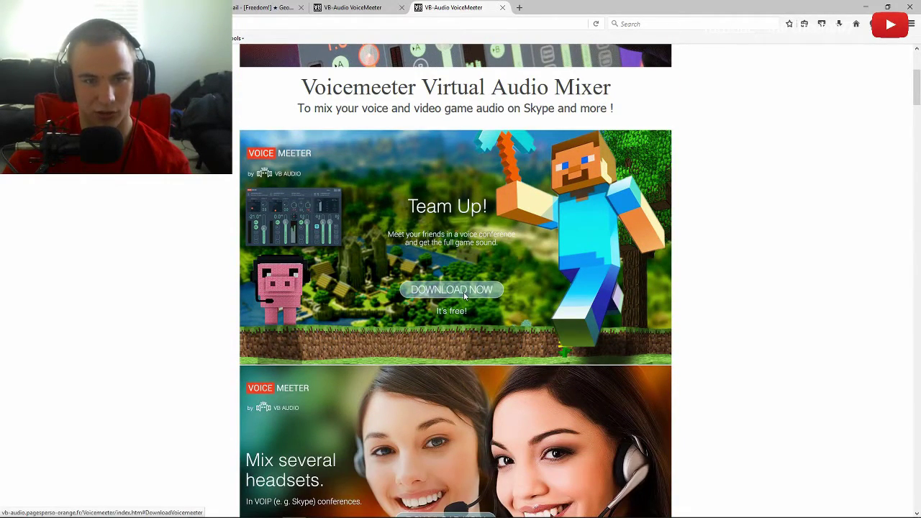
{"action": "left_click", "coordinate": [464, 295]}
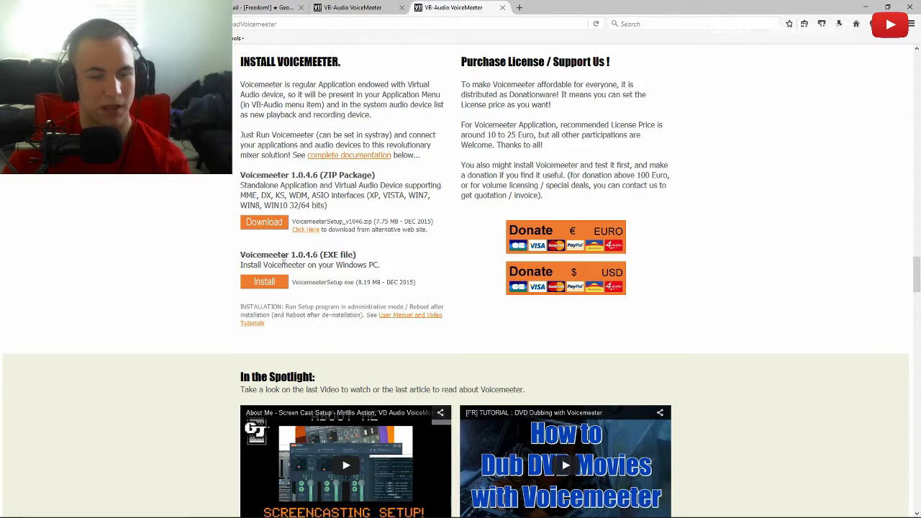
{"action": "left_click", "coordinate": [268, 283]}
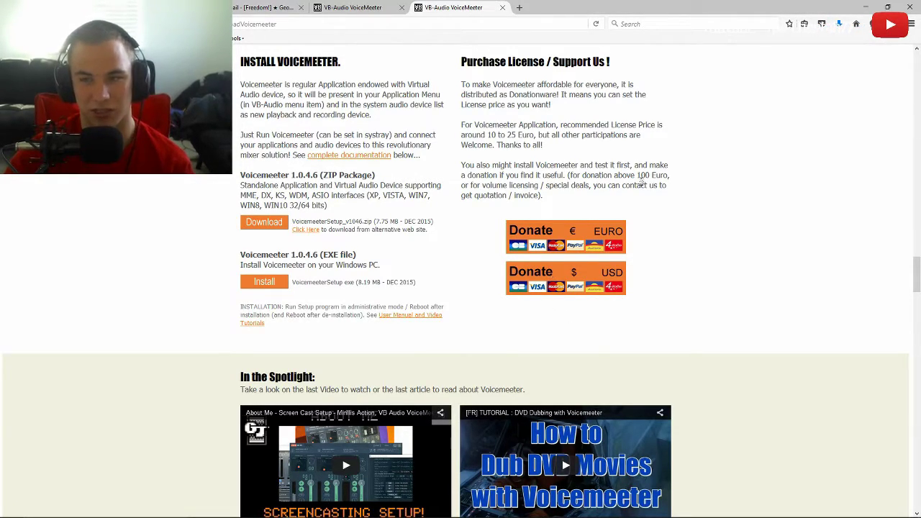
Check the downloaded installer files and bring up the VoiceMeeter mixer window.
{"action": "left_click", "coordinate": [839, 23]}
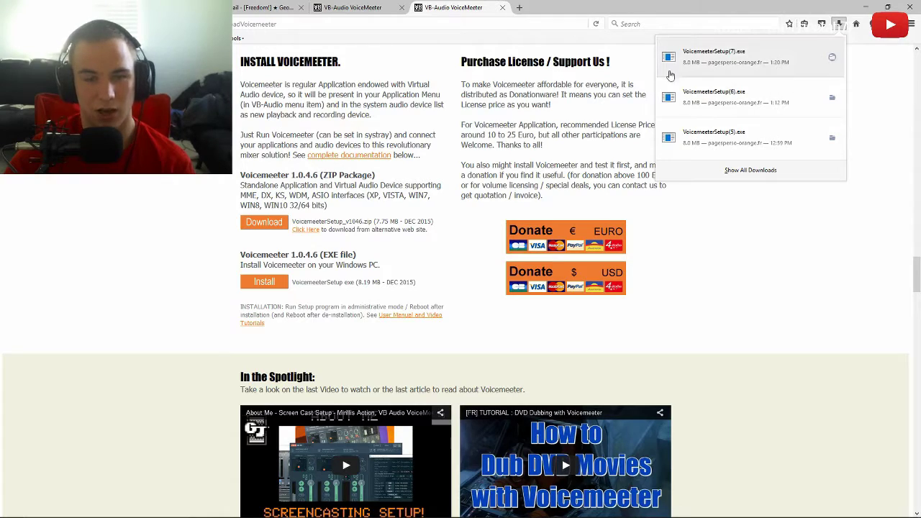
{"action": "mouse_move", "coordinate": [457, 511]}
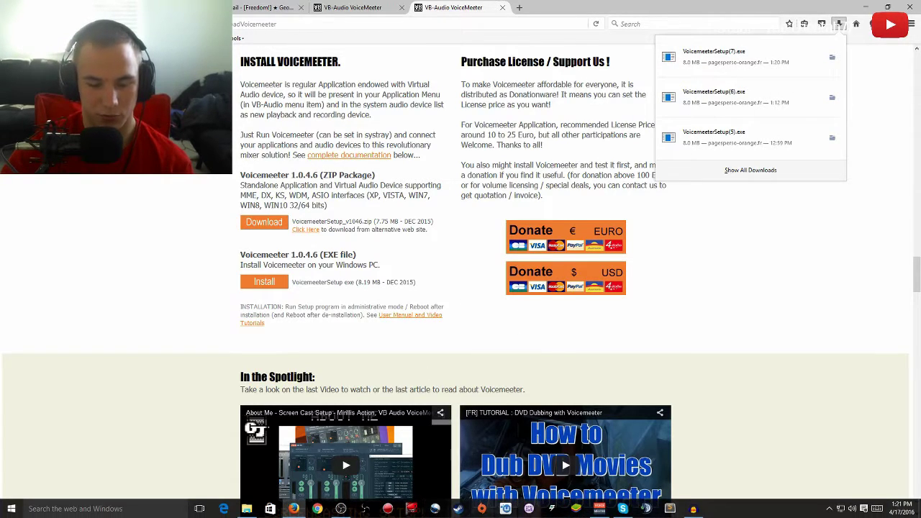
{"action": "left_click", "coordinate": [599, 508]}
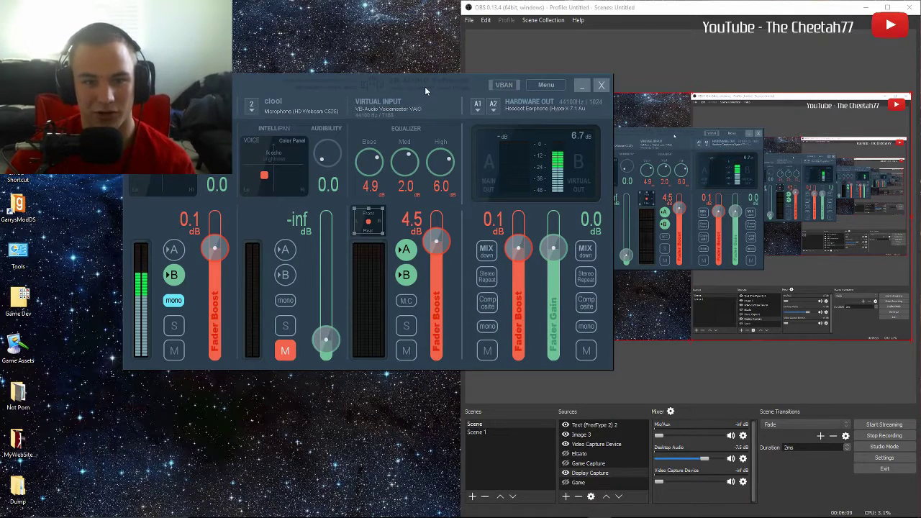
{"action": "mouse_move", "coordinate": [432, 513]}
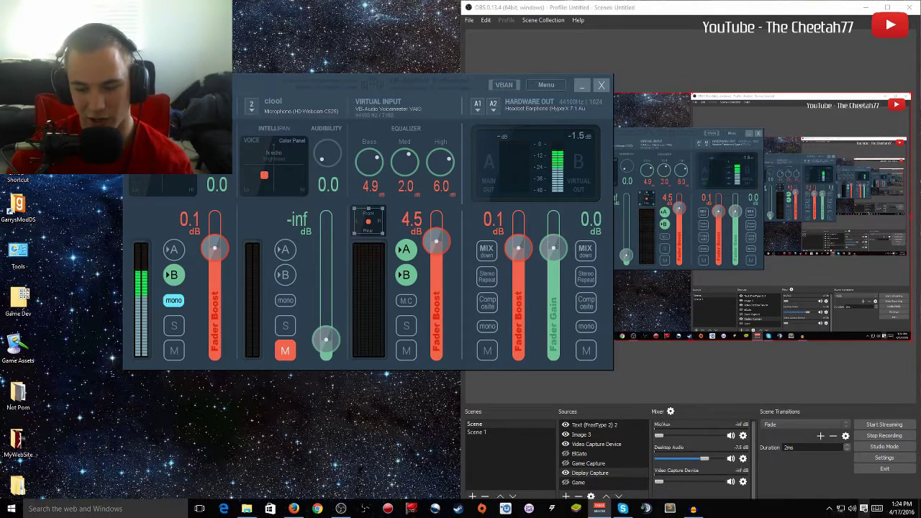
{"action": "right_click", "coordinate": [852, 508]}
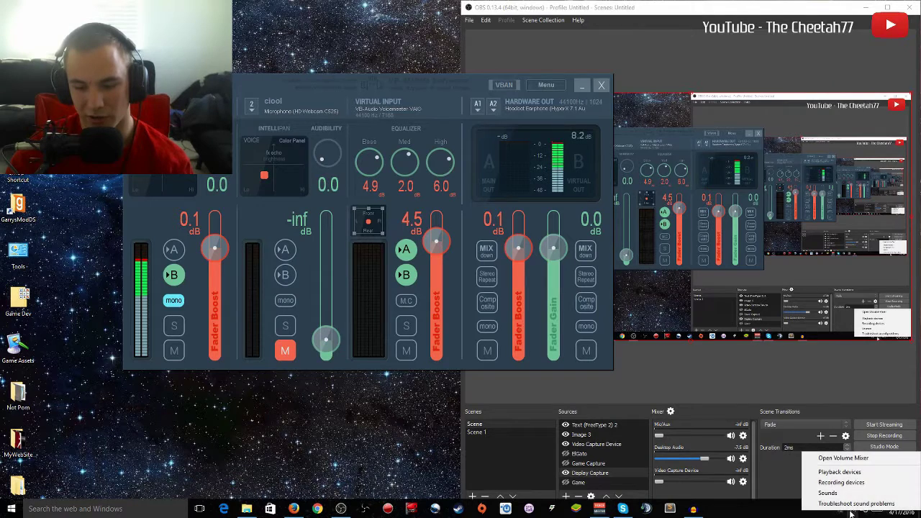
{"action": "left_click", "coordinate": [839, 471]}
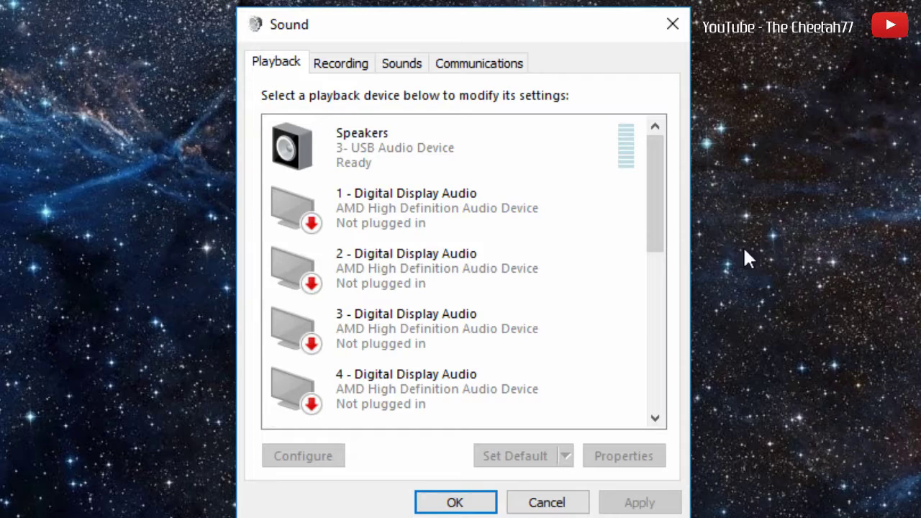
{"action": "left_click_drag", "start_coordinate": [656, 210], "coordinate": [665, 414]}
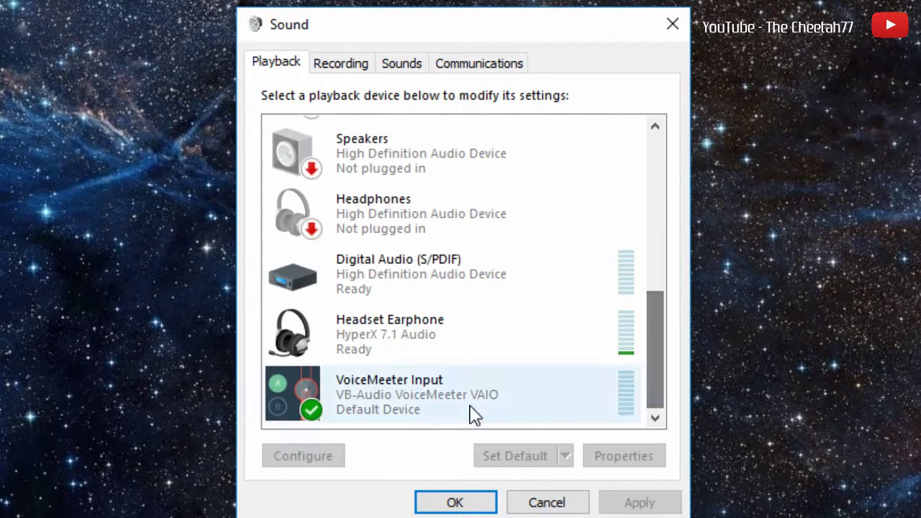
{"action": "left_click", "coordinate": [340, 63]}
{"action": "left_click_drag", "start_coordinate": [664, 185], "coordinate": [672, 329]}
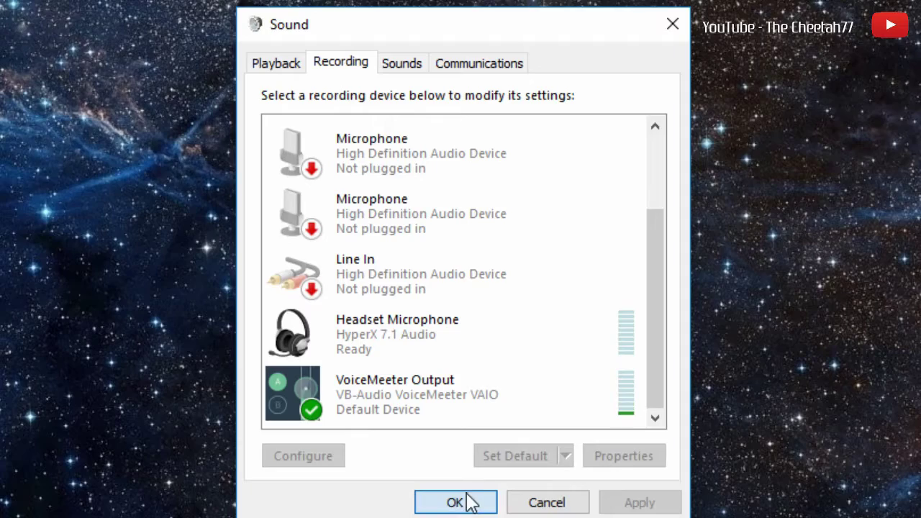
{"action": "left_click", "coordinate": [469, 502]}
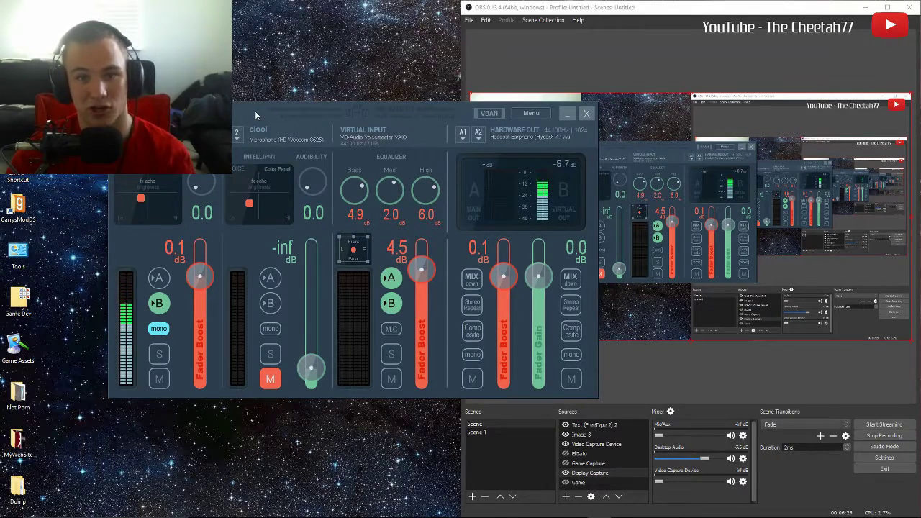
{"action": "left_click_drag", "start_coordinate": [255, 110], "coordinate": [265, 104]}
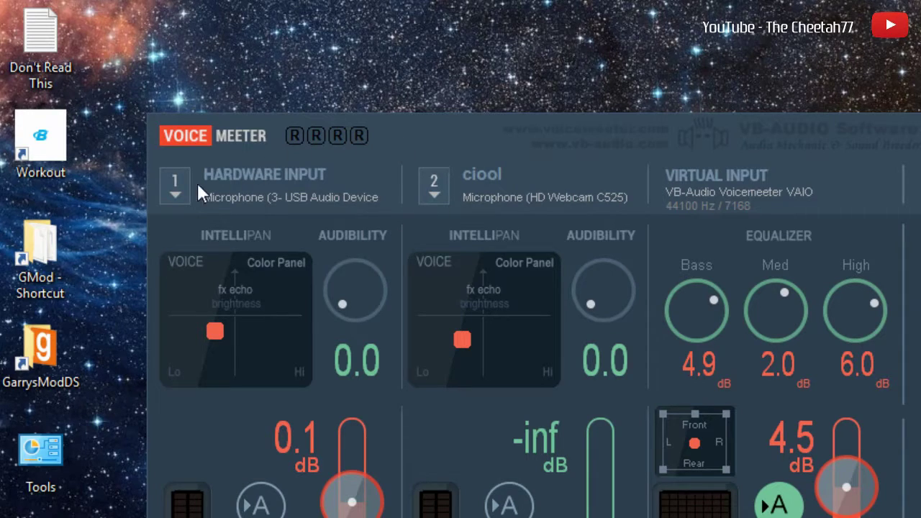
{"action": "left_click", "coordinate": [179, 184]}
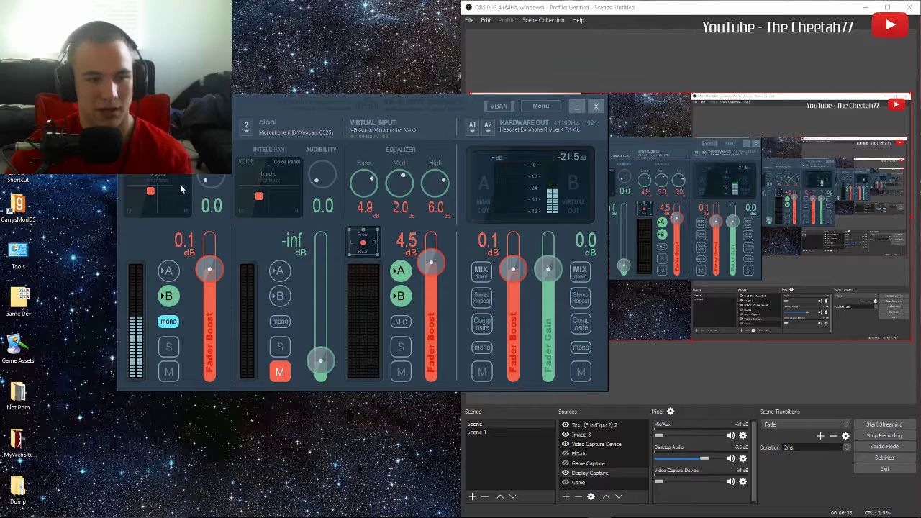
{"action": "left_click", "coordinate": [473, 130]}
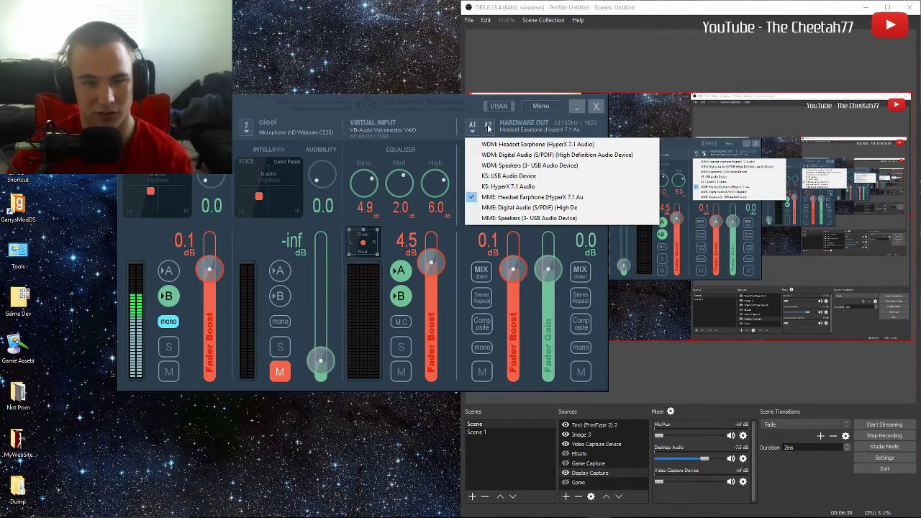
{"action": "left_click", "coordinate": [488, 128]}
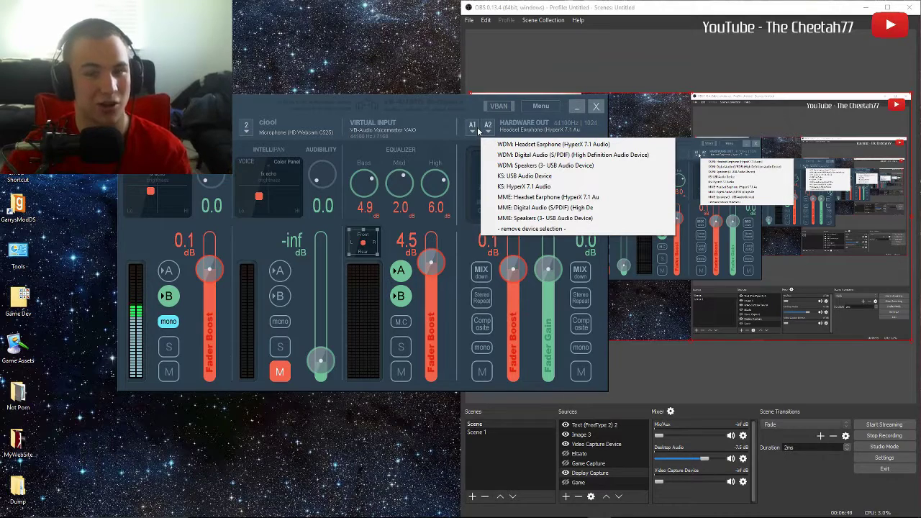
{"action": "left_click", "coordinate": [295, 121]}
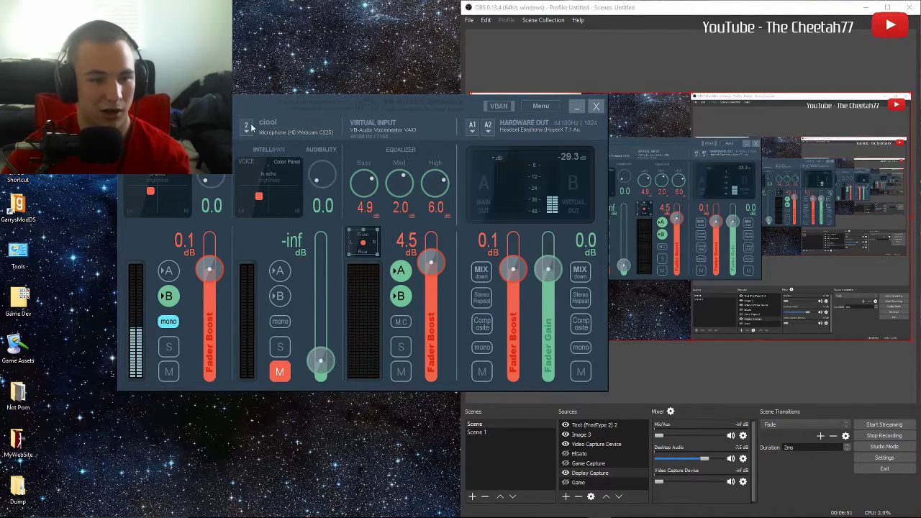
{"action": "left_click", "coordinate": [246, 133]}
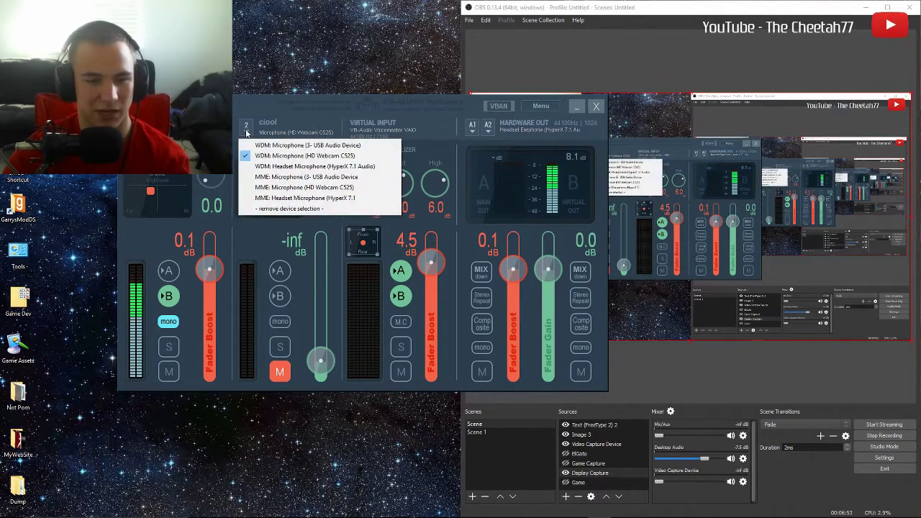
{"action": "left_click", "coordinate": [282, 113]}
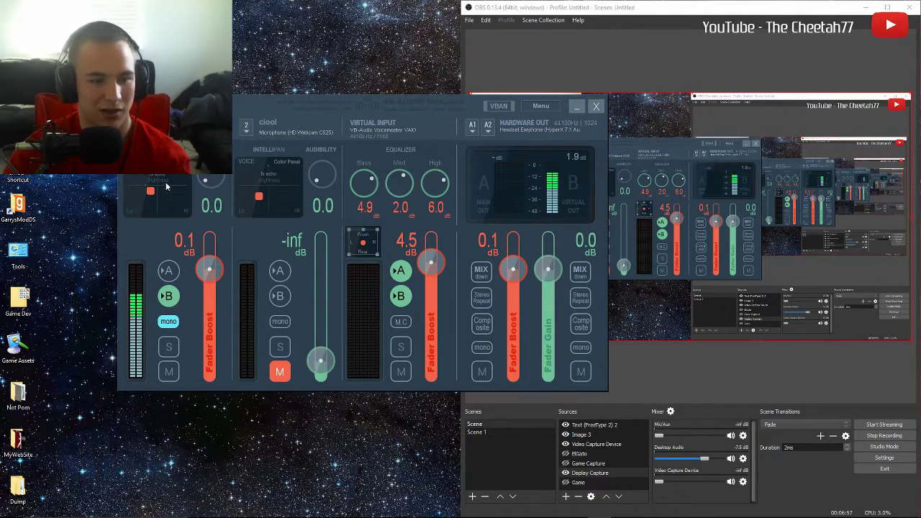
Shift the microphone strip's Intellipan voice point slightly down and left.
{"action": "mouse_move", "coordinate": [150, 193]}
{"action": "left_mouse_down"}
{"action": "mouse_move", "coordinate": [121, 225]}
{"action": "mouse_move", "coordinate": [207, 237]}
{"action": "mouse_move", "coordinate": [205, 169]}
{"action": "mouse_move", "coordinate": [151, 197]}
{"action": "left_mouse_up"}
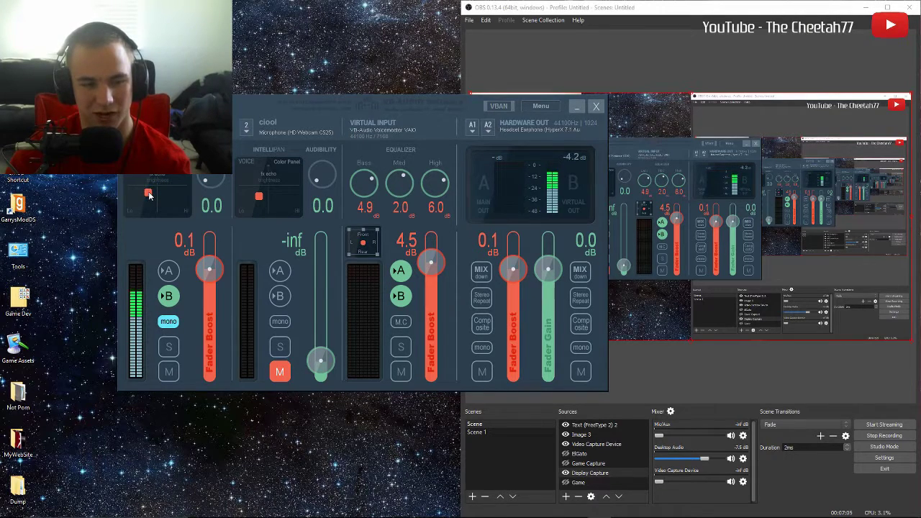